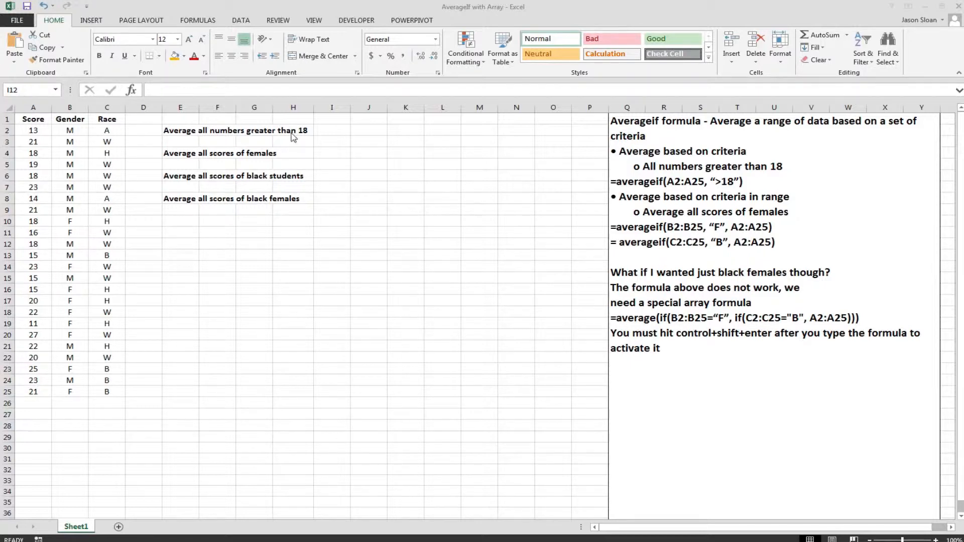
# Enter =AVERAGEIF(A2:A25, ">18") in cell I2 to average all numbers greater than 18
pyautogui.click(340, 133)
pyautogui.click(209, 91)
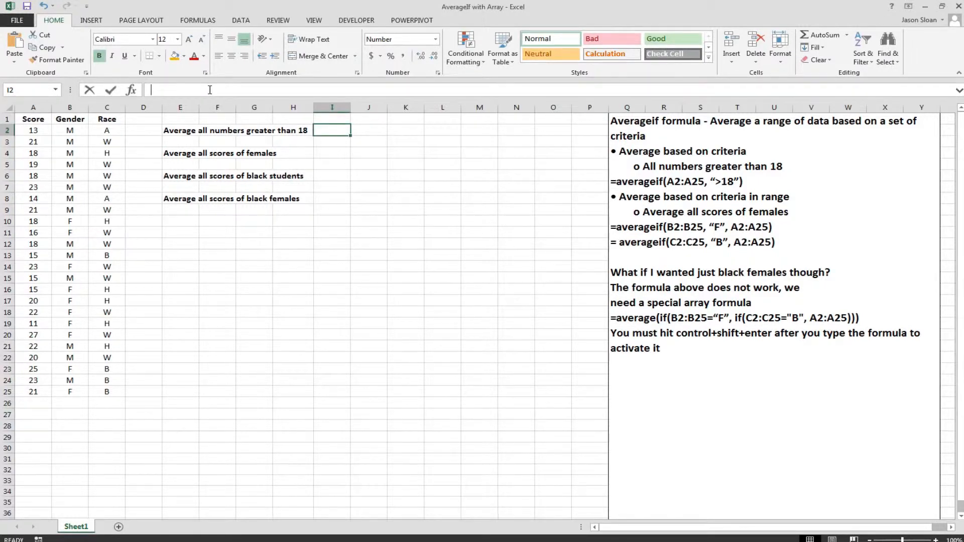
pyautogui.write('=AVERAG')
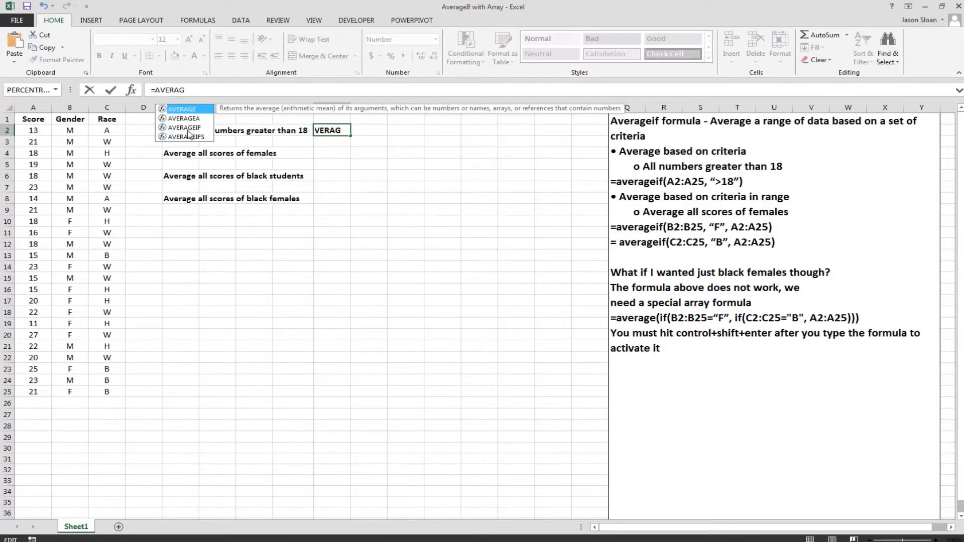
pyautogui.doubleClick(189, 128)
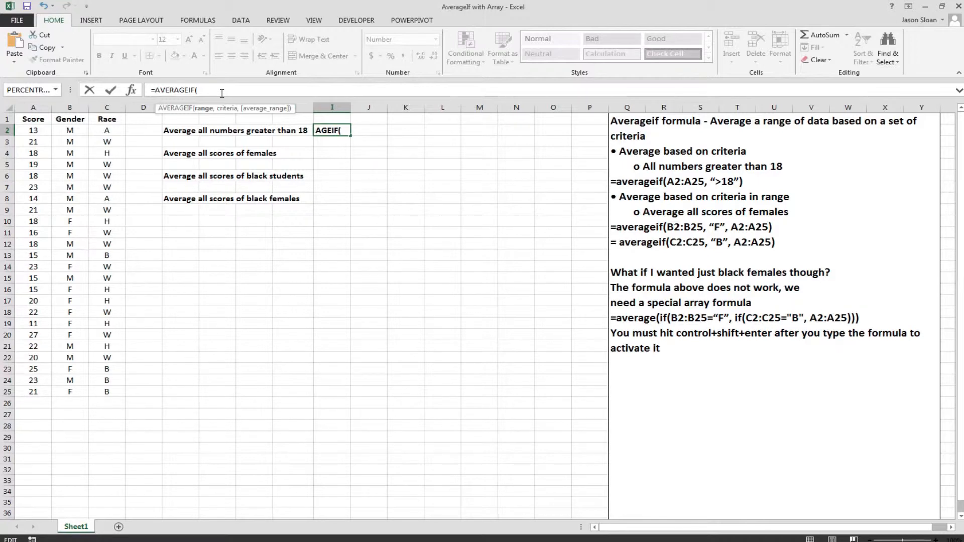
pyautogui.write('a2:A25')
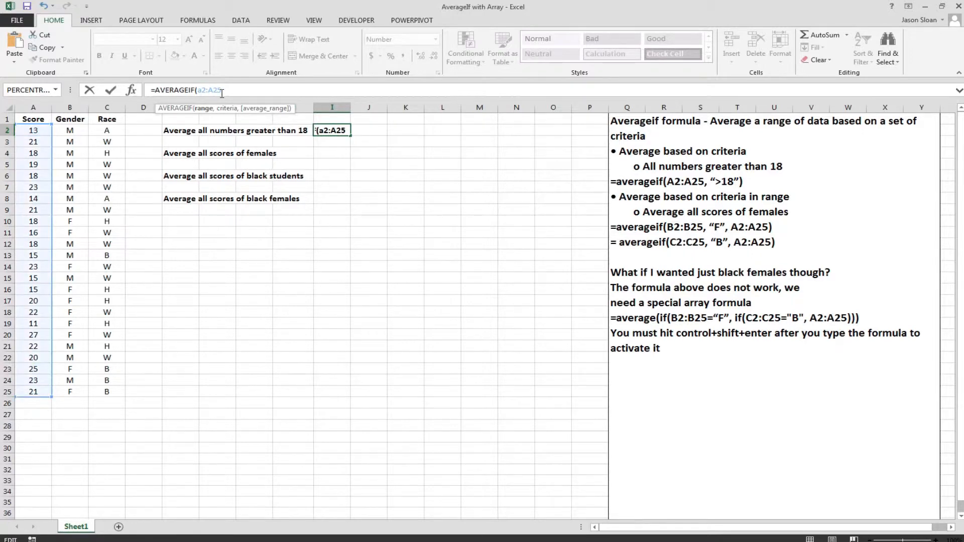
pyautogui.write(', "')
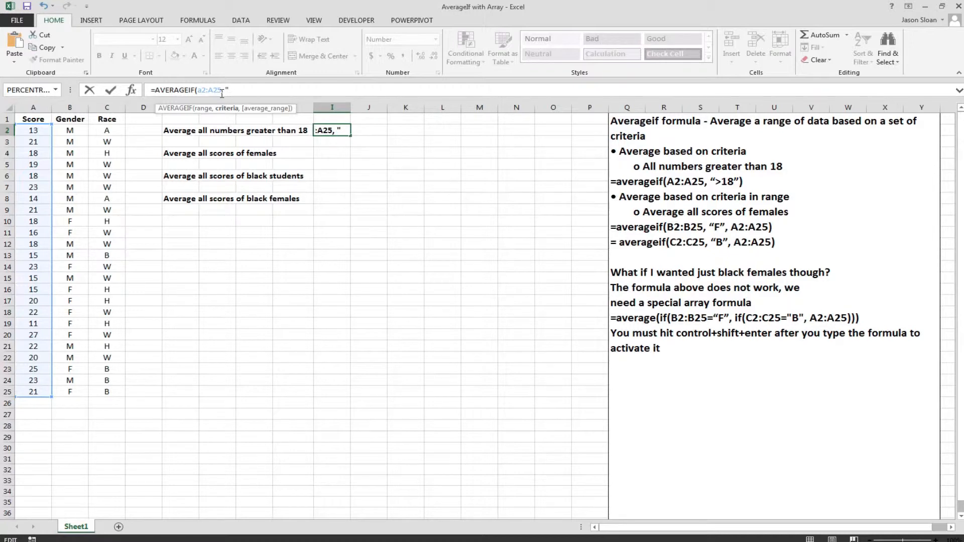
pyautogui.write('>18")')
pyautogui.press('Return')
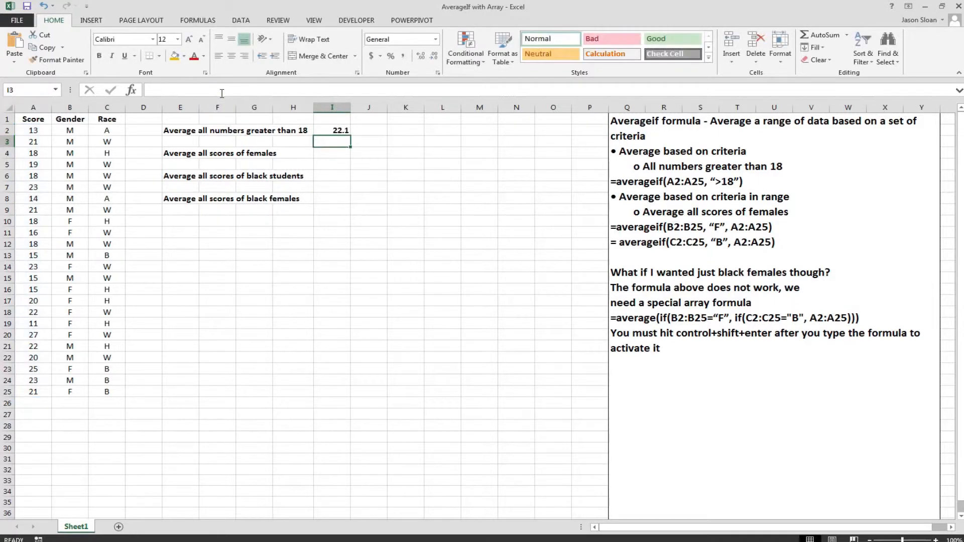
# Review the formula in cell I2 against the individual scores in column A
pyautogui.click(316, 129)
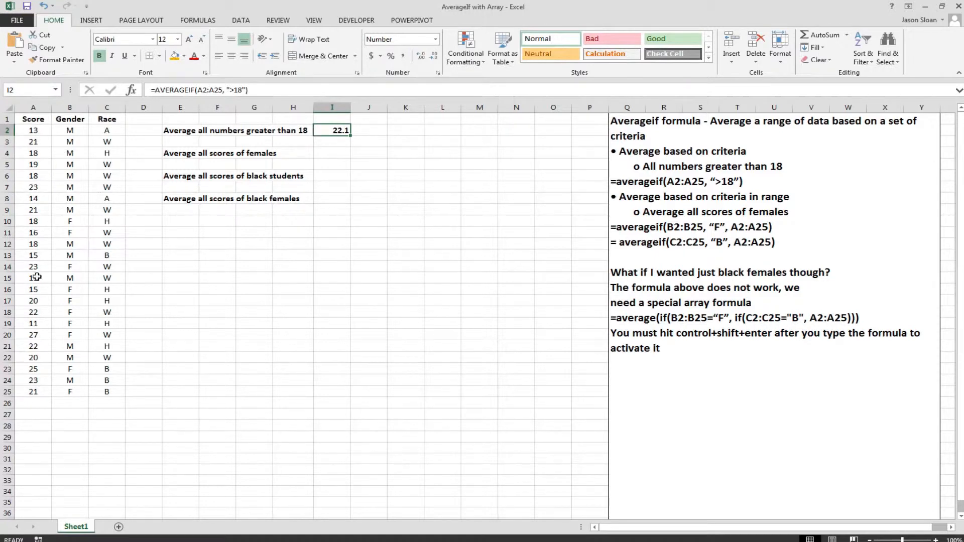
pyautogui.click(34, 131)
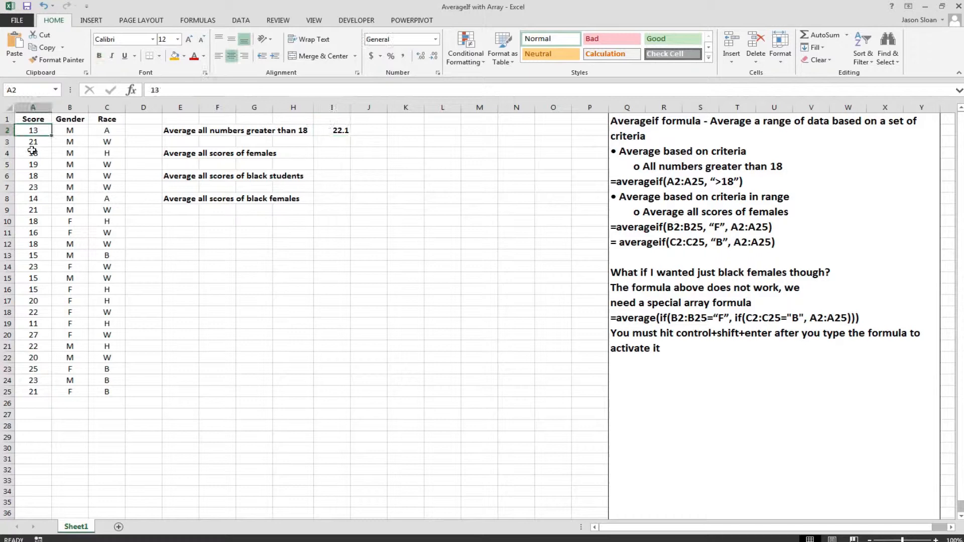
pyautogui.click(32, 243)
pyautogui.click(33, 290)
pyautogui.click(33, 346)
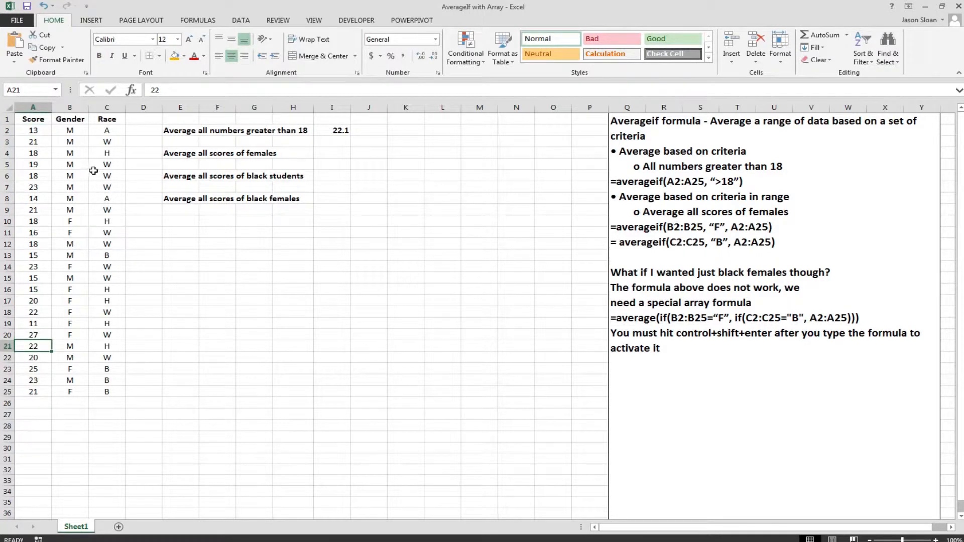
# Enter =AVERAGEIF(B2:B25, "F", A2:A25) in cell I4 to average all scores of females
pyautogui.click(328, 155)
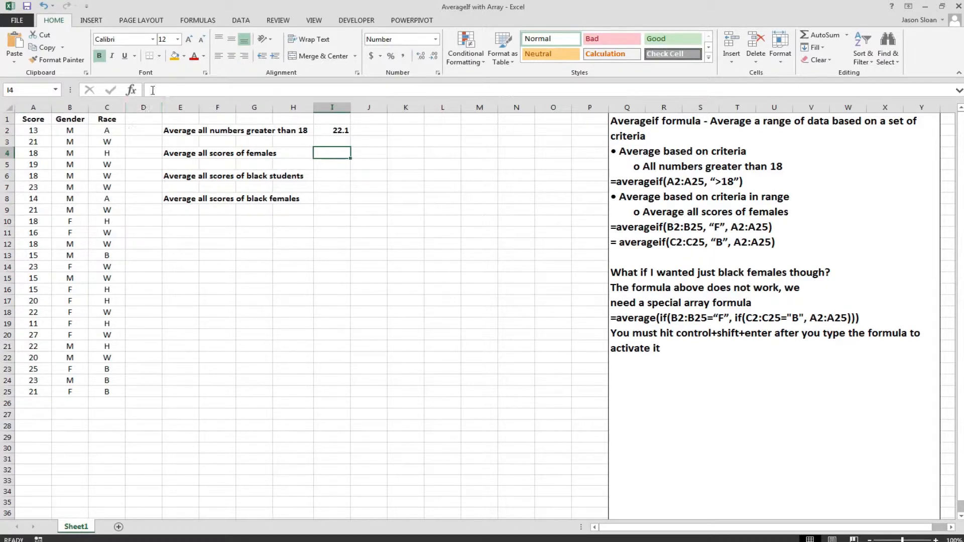
pyautogui.click(192, 93)
pyautogui.write('=AVERA')
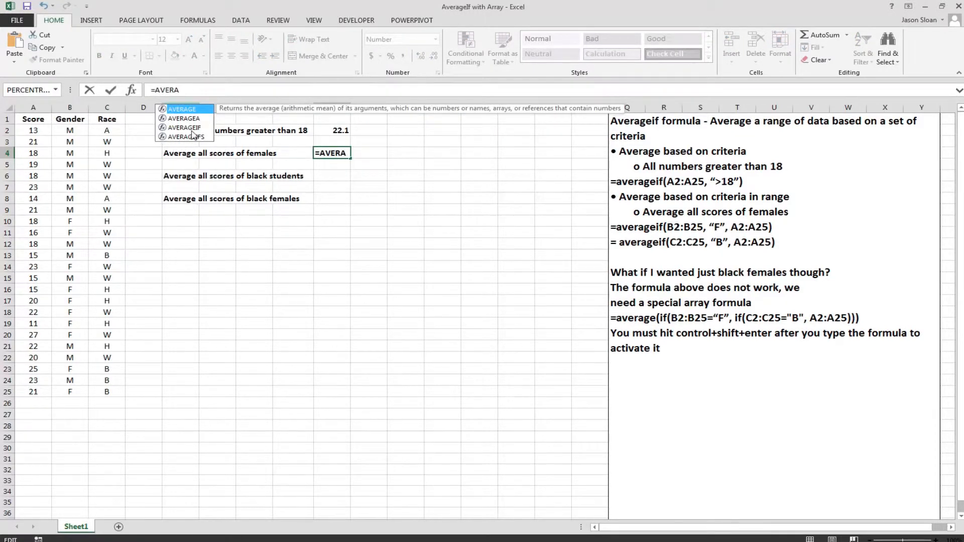
pyautogui.doubleClick(189, 128)
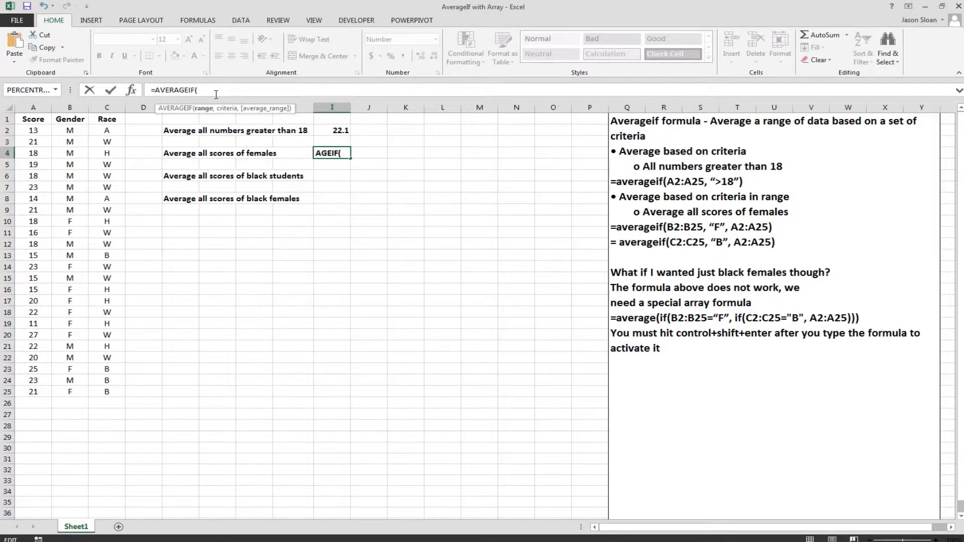
pyautogui.write('b2:')
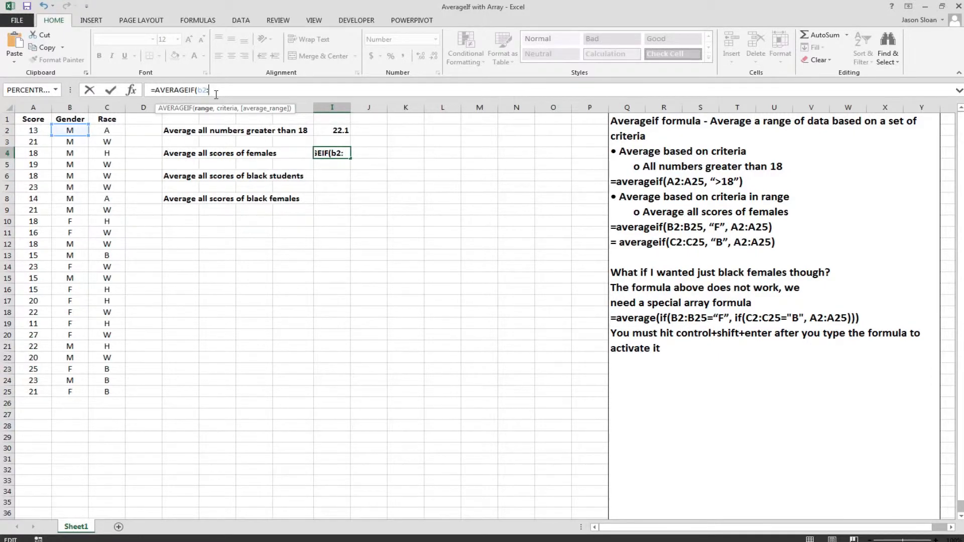
pyautogui.write('B25')
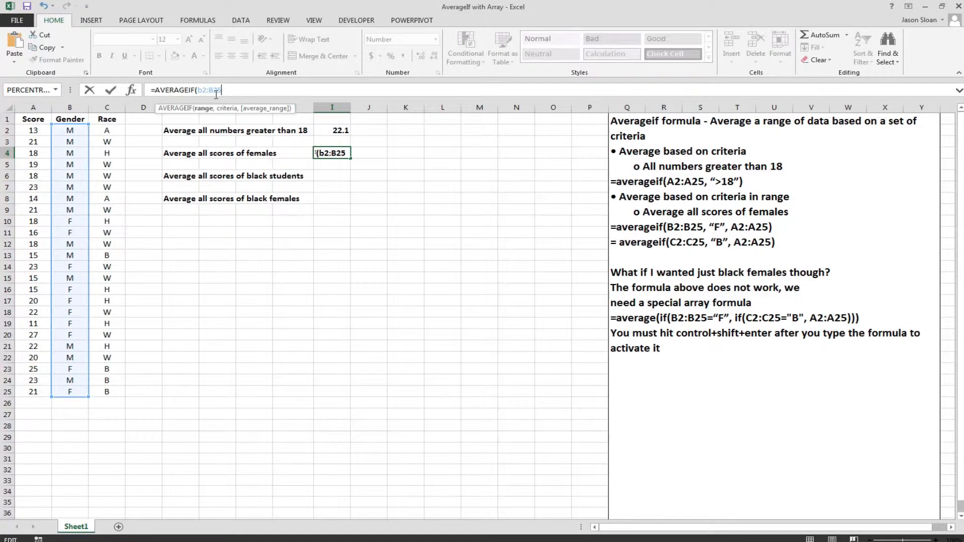
pyautogui.write(', "F", ')
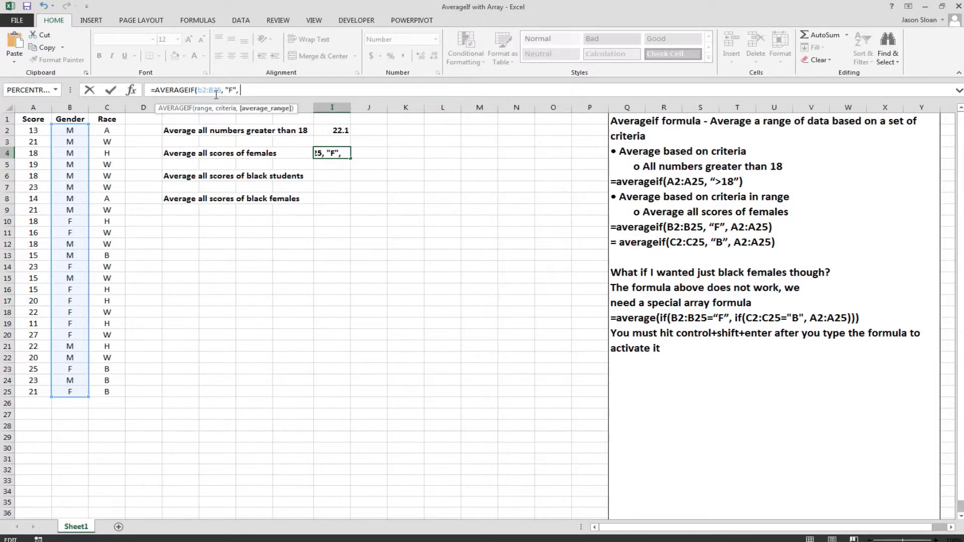
pyautogui.write('A2:A25')
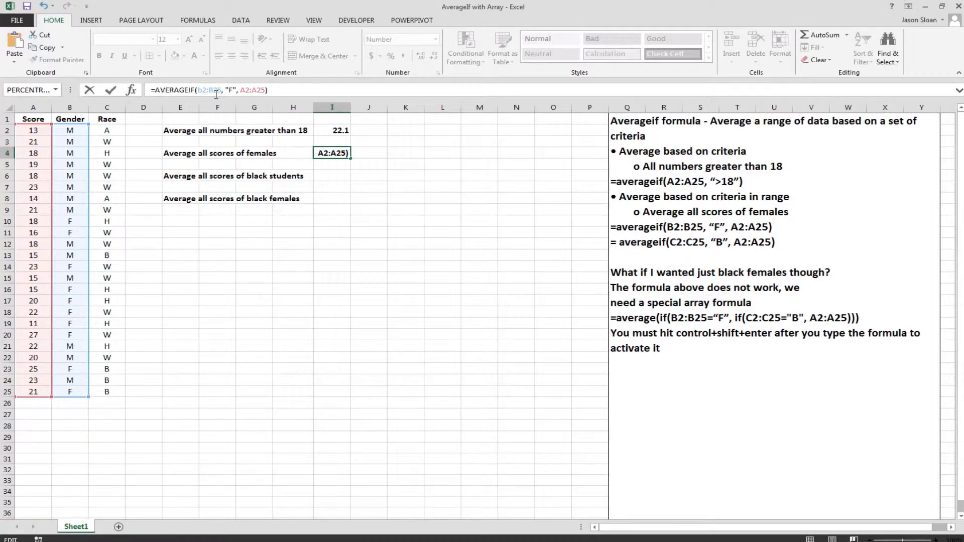
pyautogui.press('Return')
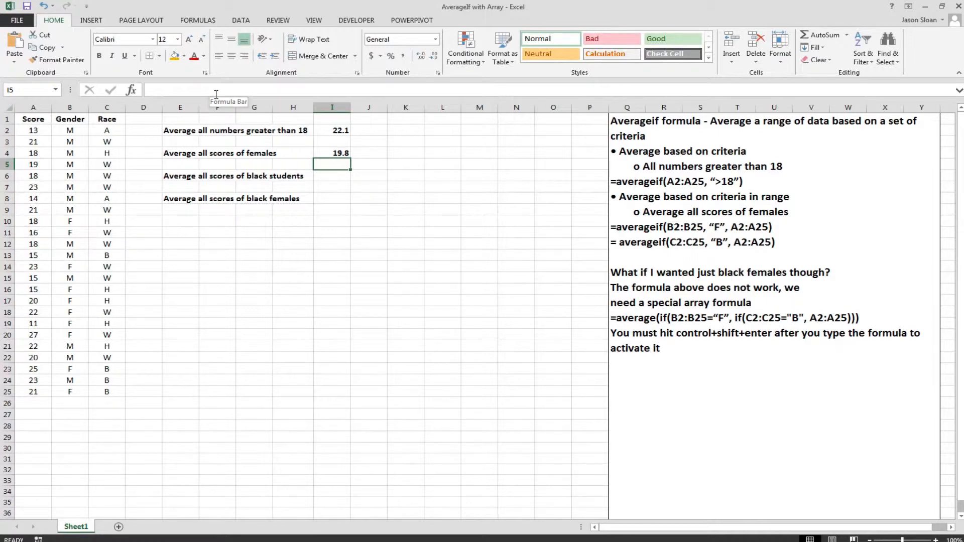
# Enter =AVERAGEIF(C2:C25, "B", A2:A25) in cell I6 to average all scores of black students
pyautogui.click(343, 176)
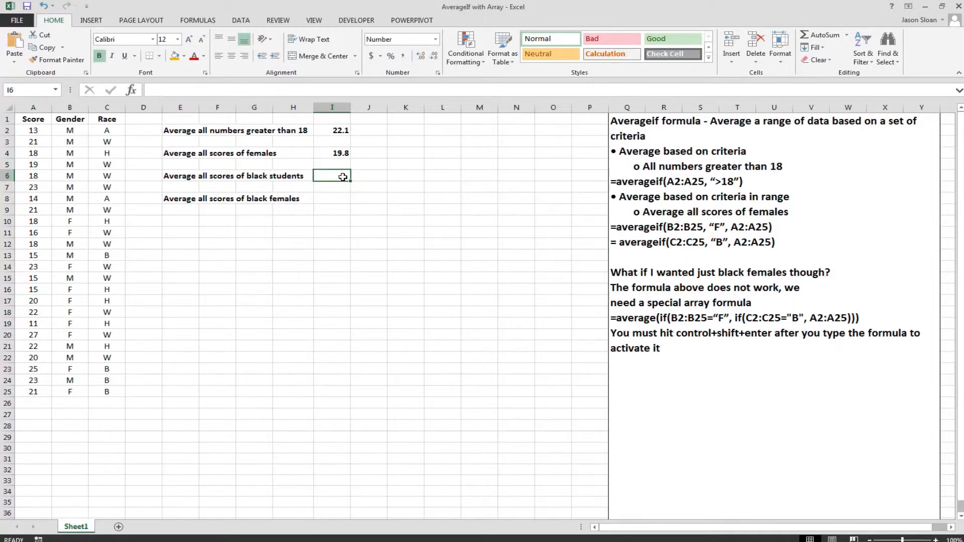
pyautogui.click(180, 90)
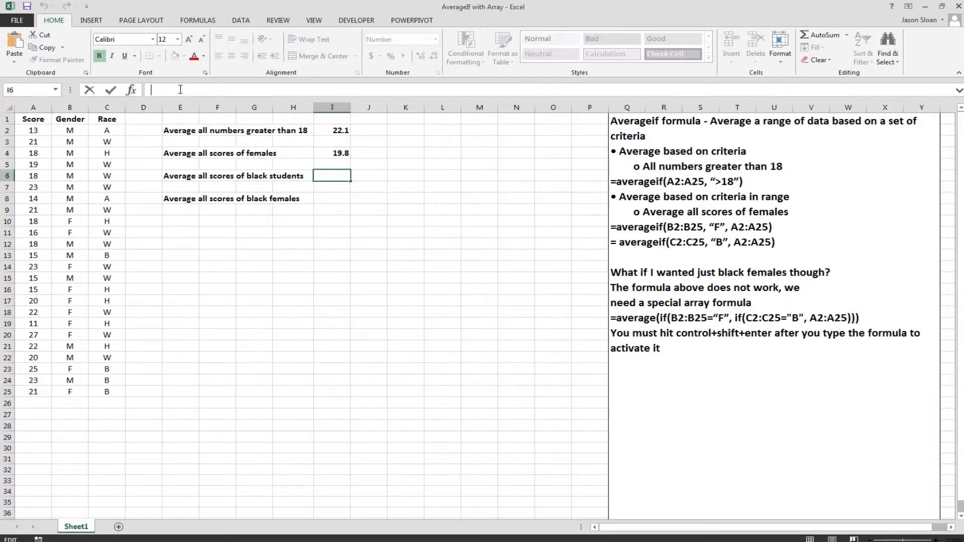
pyautogui.write('=AVERA')
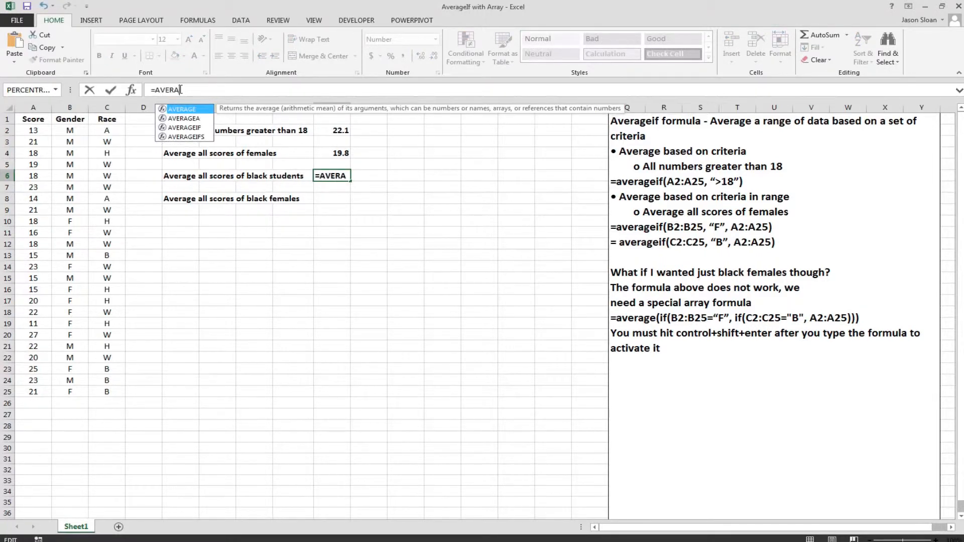
pyautogui.doubleClick(185, 127)
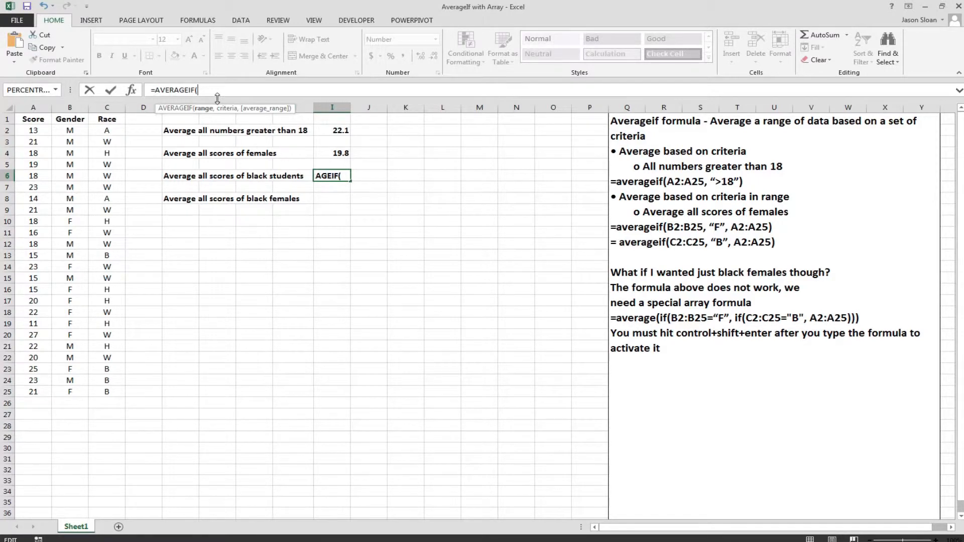
pyautogui.write('C2:C25')
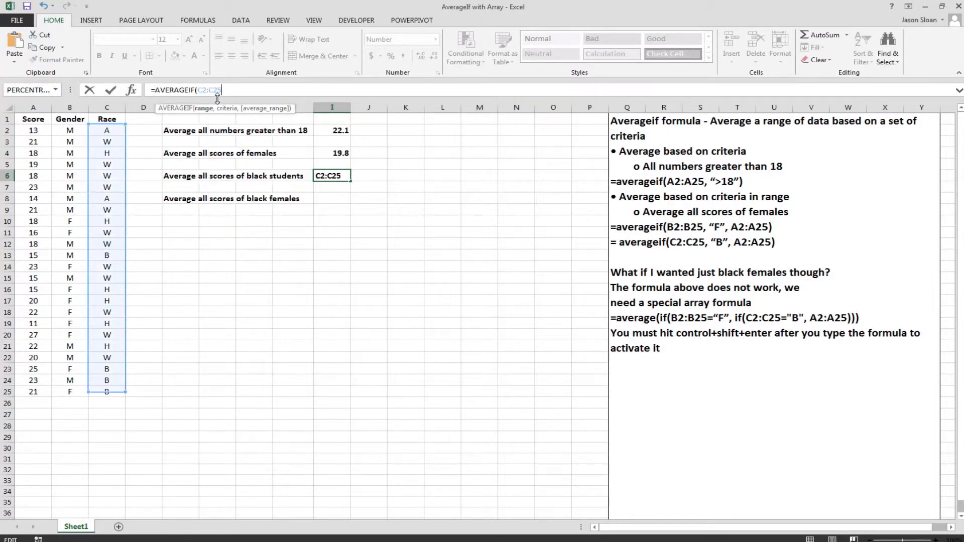
pyautogui.write(', "B')
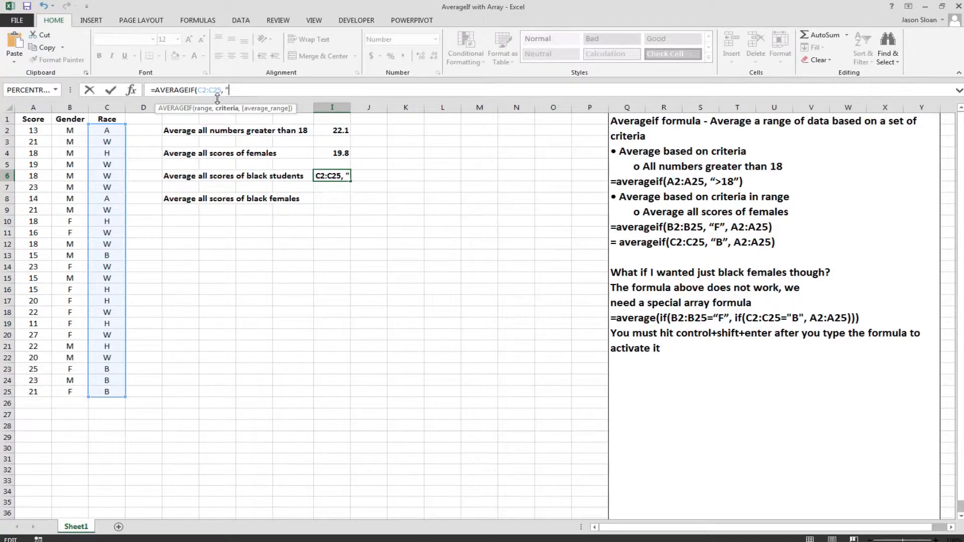
pyautogui.write('", A2')
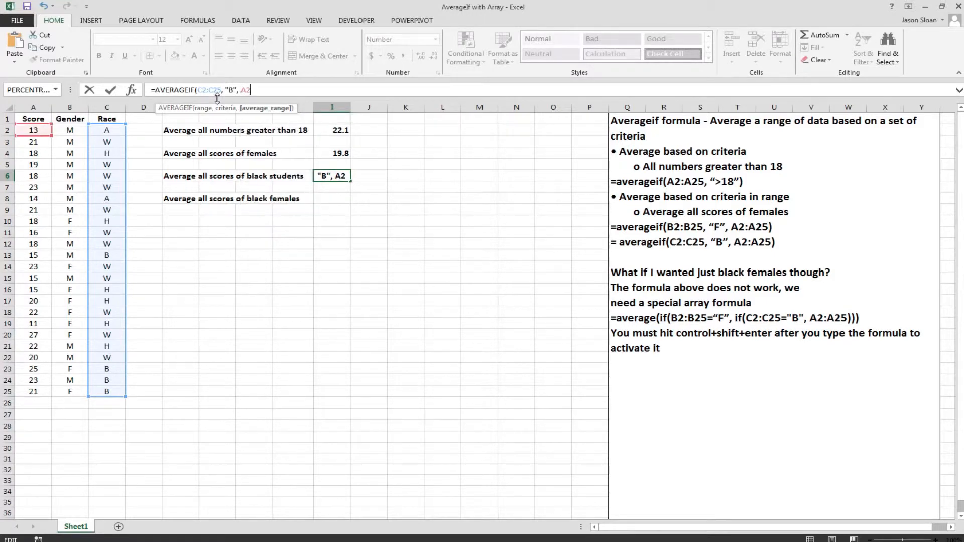
pyautogui.write(':A25)')
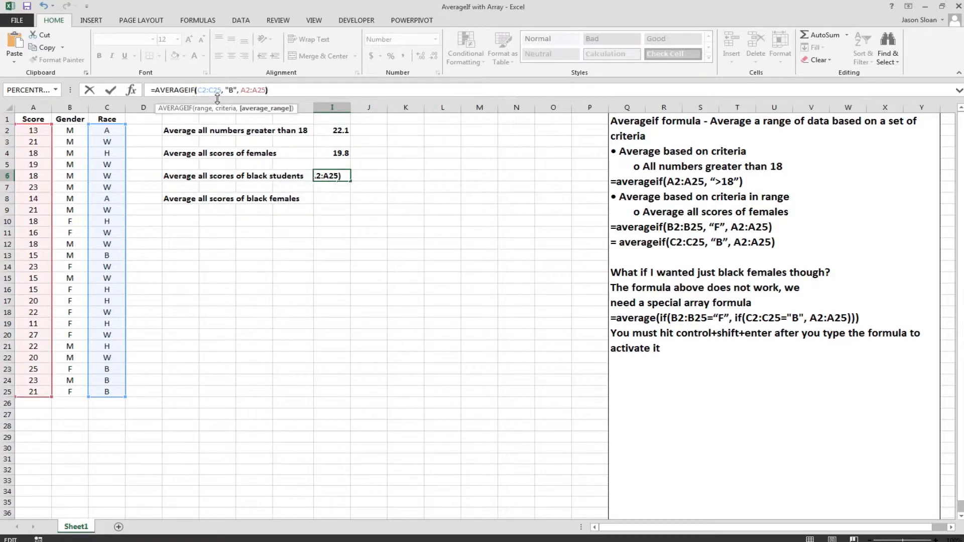
pyautogui.press('Return')
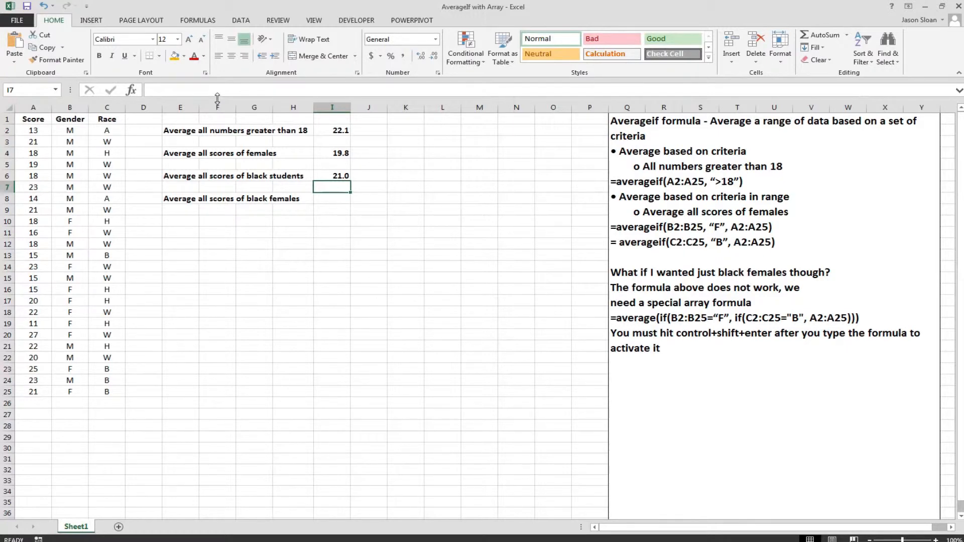
# Try to average the scores of black females in cell I8 with =AVERAGEIF(B2:B25, "F",C2:C25, "B", A2:A25)
pyautogui.click(324, 198)
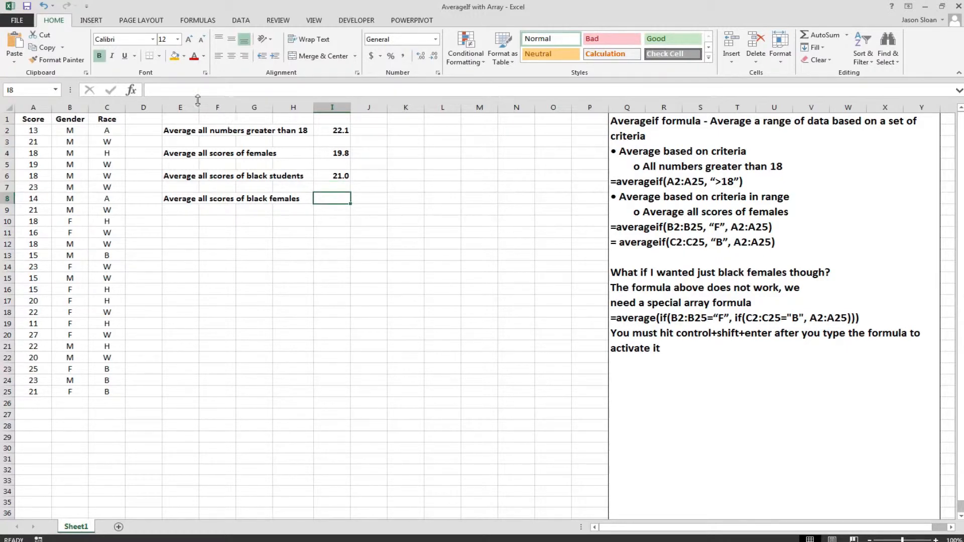
pyautogui.click(191, 91)
pyautogui.write('=AVERA')
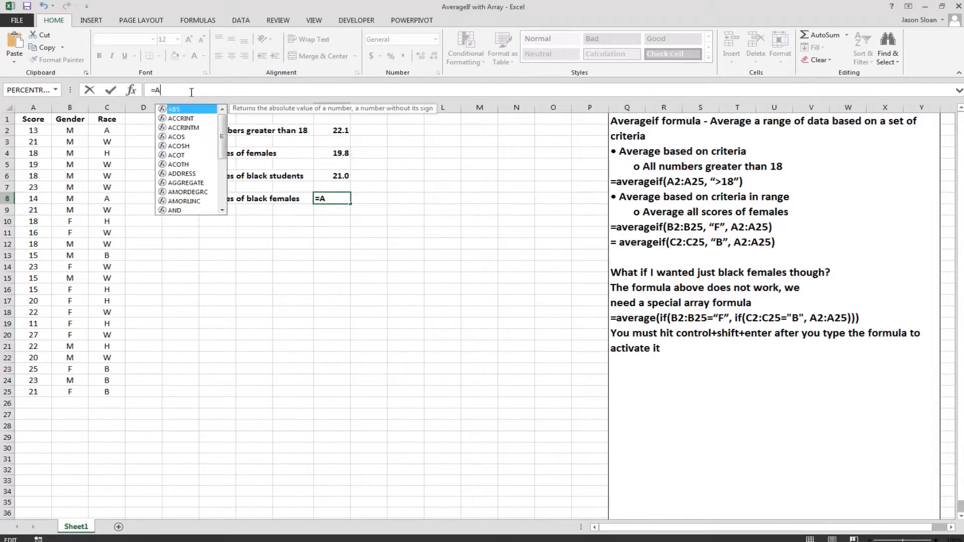
pyautogui.press('Down')
pyautogui.press('Down')
pyautogui.press('Tab')
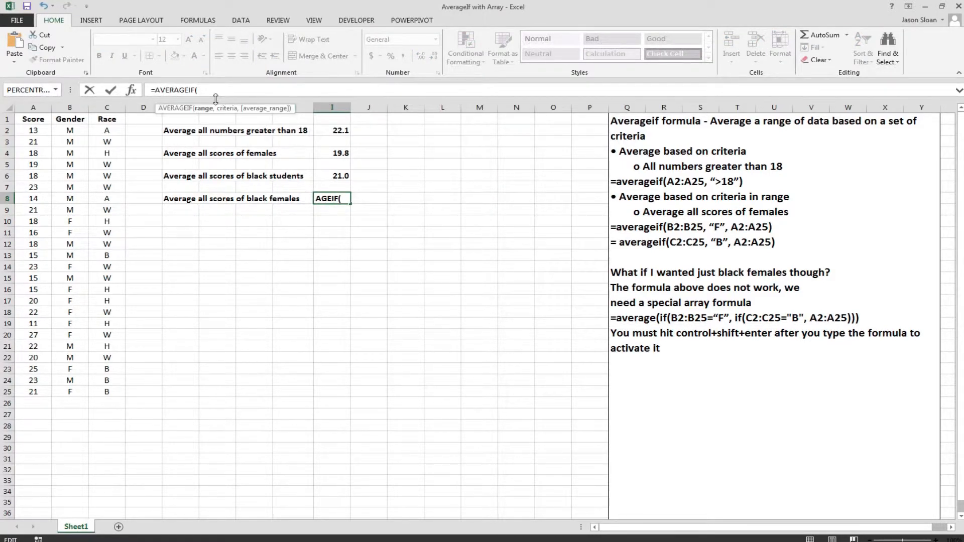
pyautogui.write('B2:B25, "')
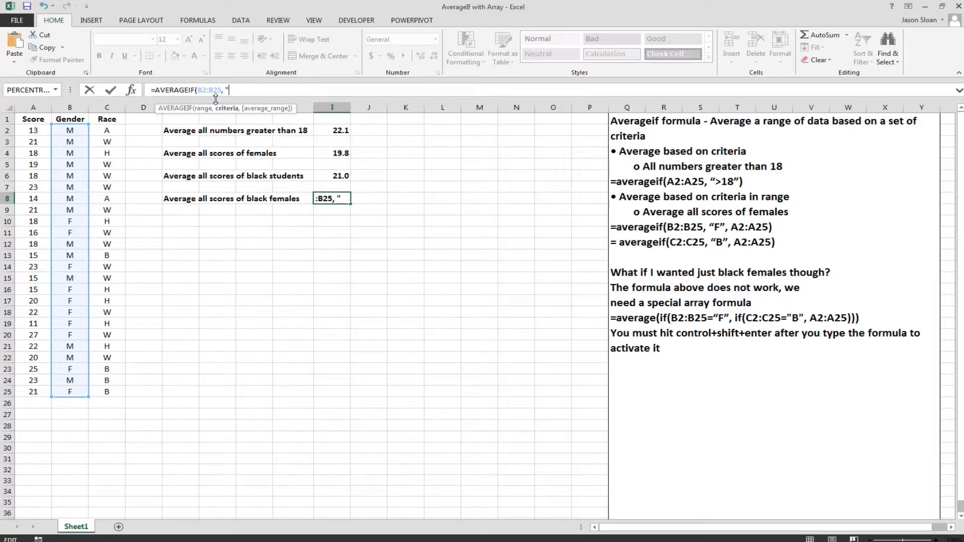
pyautogui.write('F",')
pyautogui.write('C2:C25')
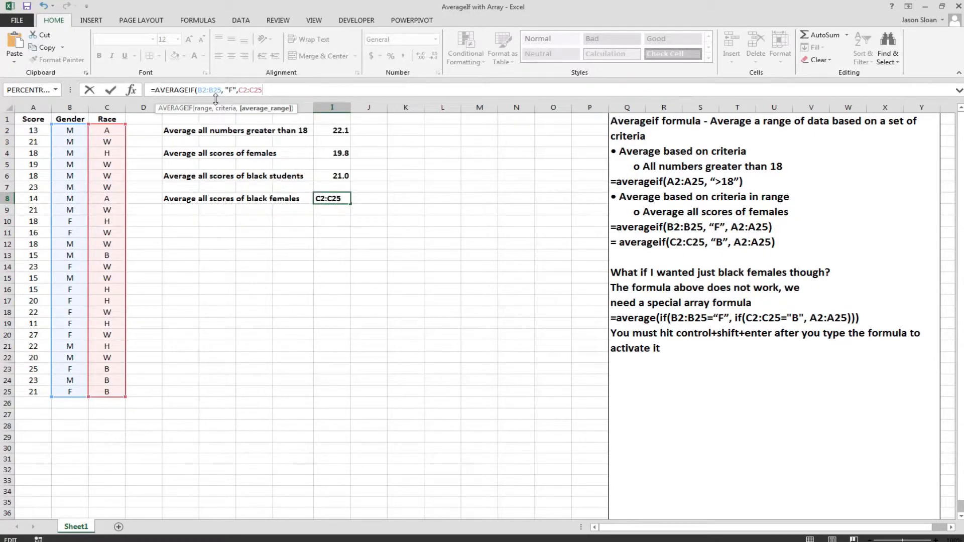
pyautogui.write(', "')
pyautogui.write('b"')
pyautogui.press('BackSpace')
pyautogui.press('BackSpace')
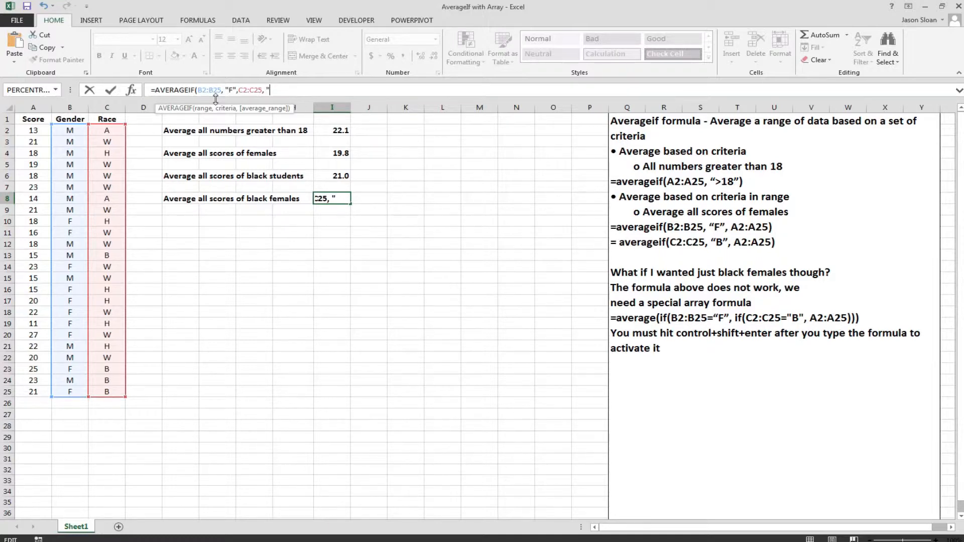
pyautogui.write('B"')
pyautogui.write(', A')
pyautogui.write('2')
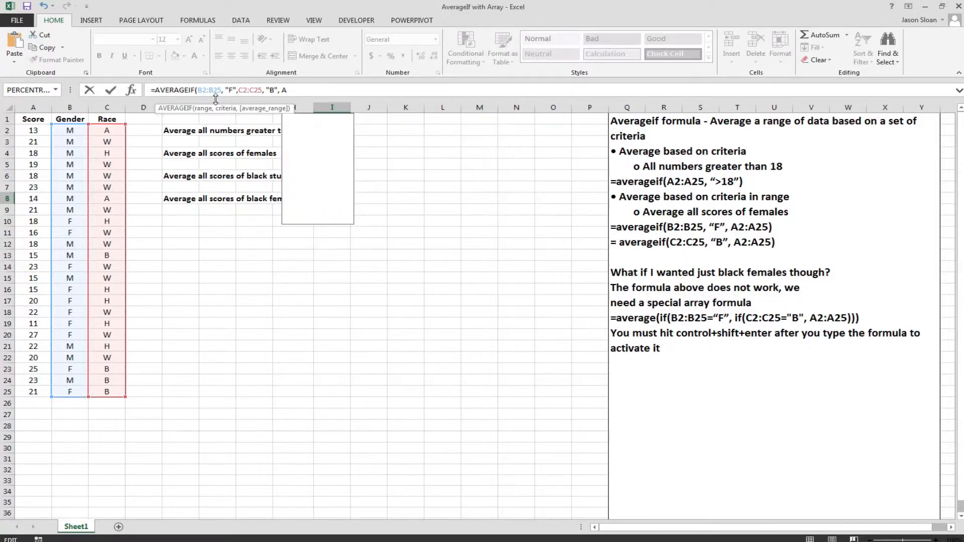
pyautogui.write(':A')
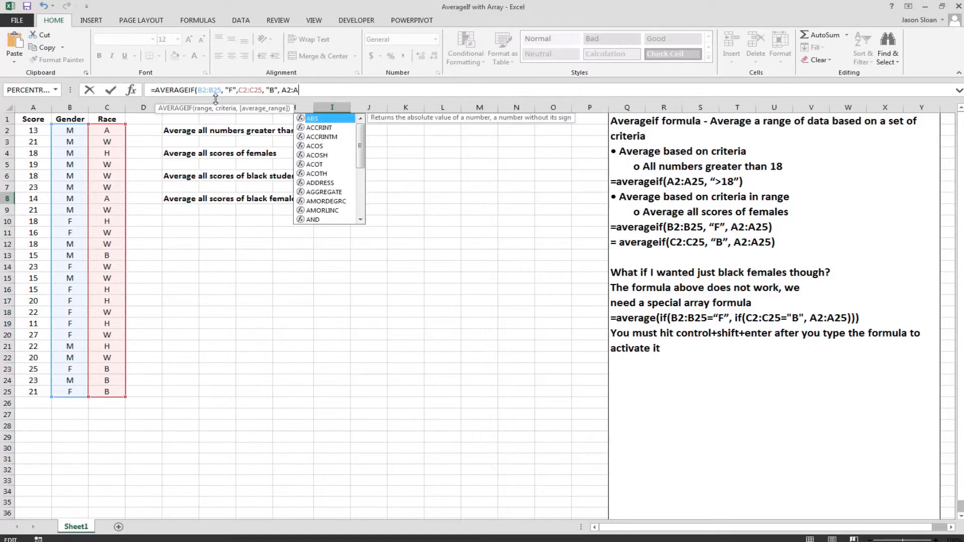
pyautogui.write('25)')
pyautogui.press('Return')
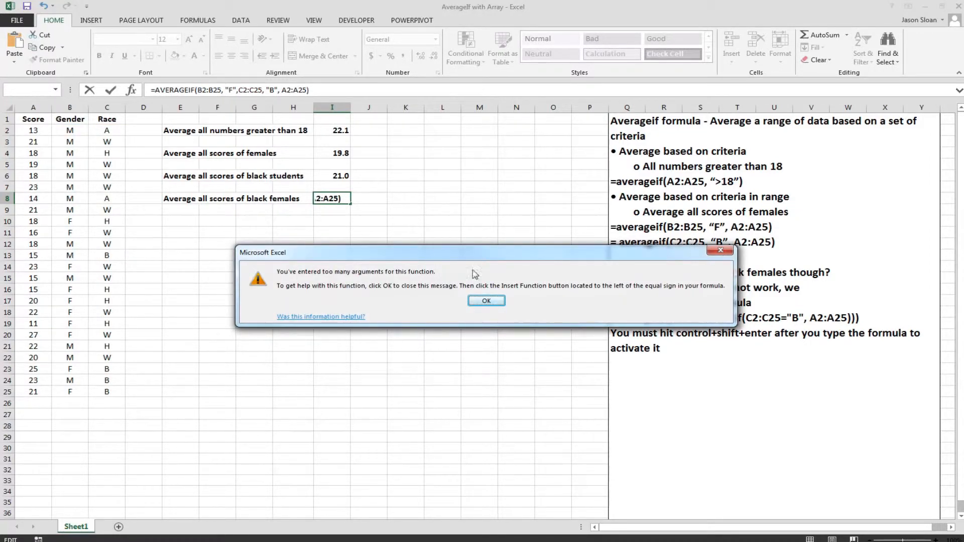
# Dismiss the error message and clear the rejected AVERAGEIF formula from cell I8
pyautogui.click(485, 301)
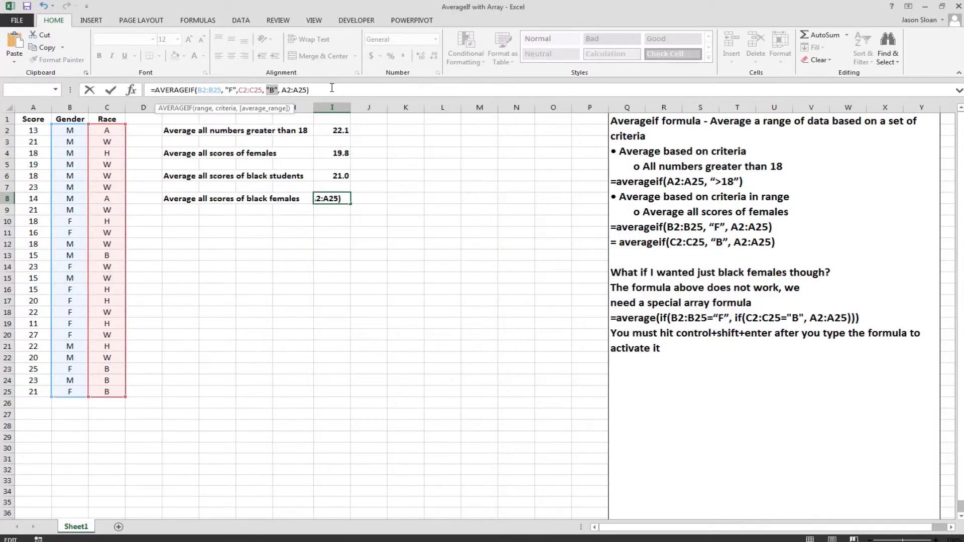
pyautogui.moveTo(332, 87); pyautogui.dragTo(129, 90)
pyautogui.press('BackSpace')
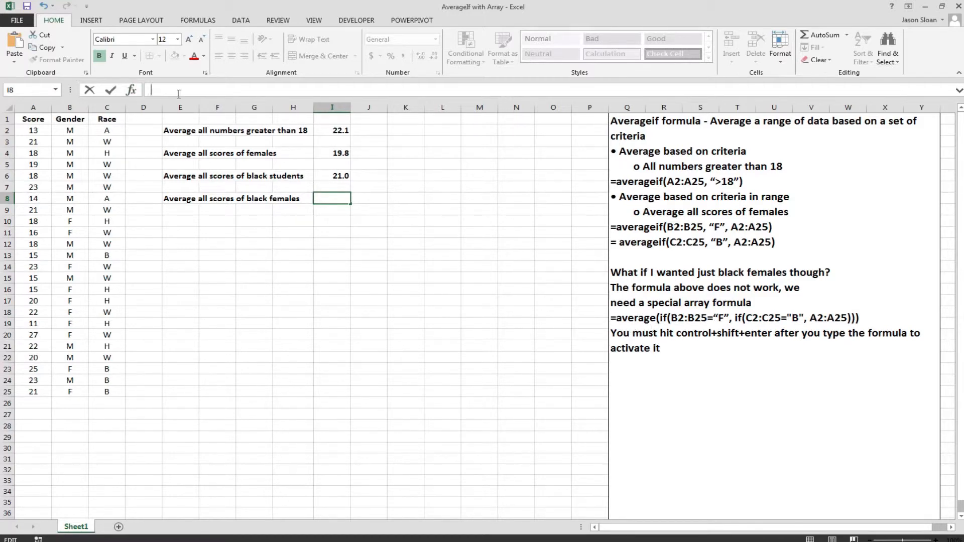
# Enter =AVERAGE(IF(B2:B25="F", IF(C2:C25="B",A2:A25))) in cell I8 as an array formula to average all scores of black females
pyautogui.write('=AVERAGE')
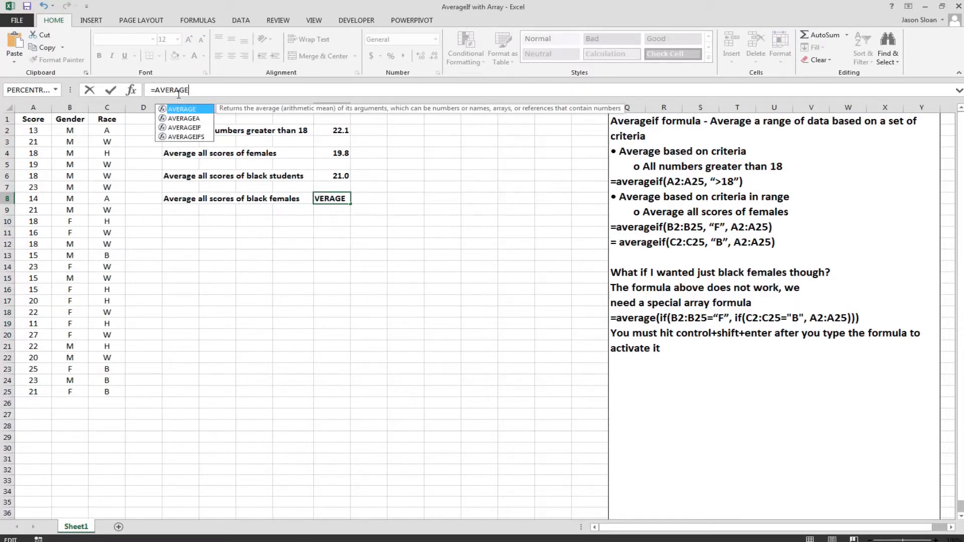
pyautogui.write('(IF')
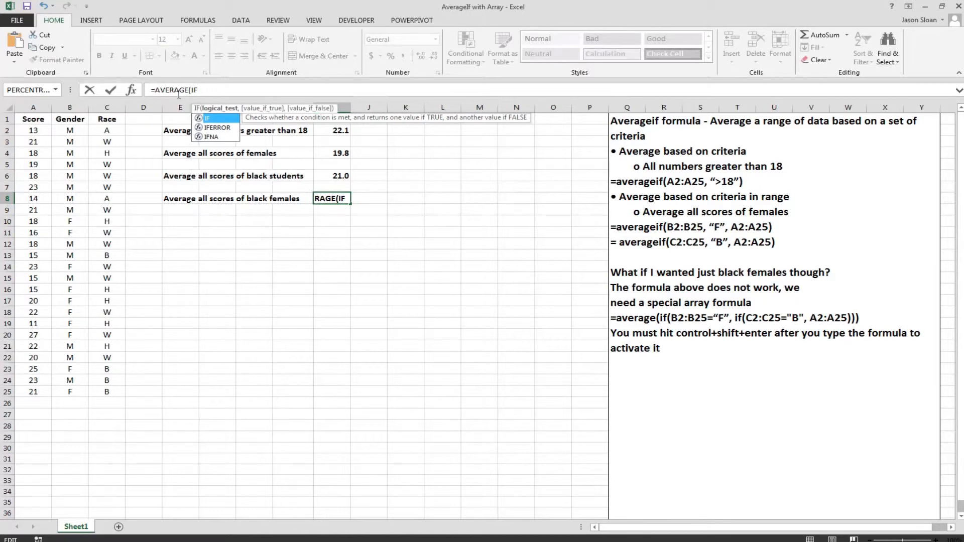
pyautogui.write('(')
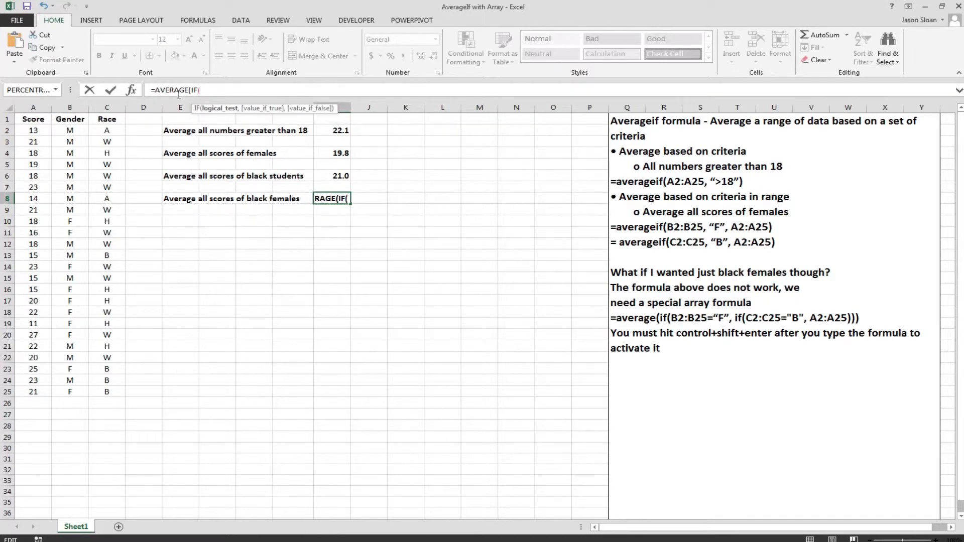
pyautogui.write('B2:')
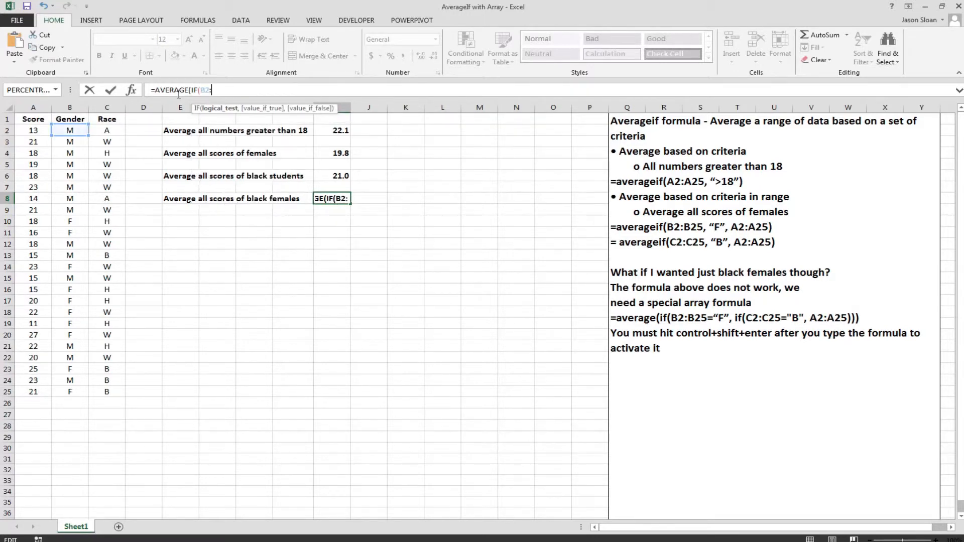
pyautogui.write('B25')
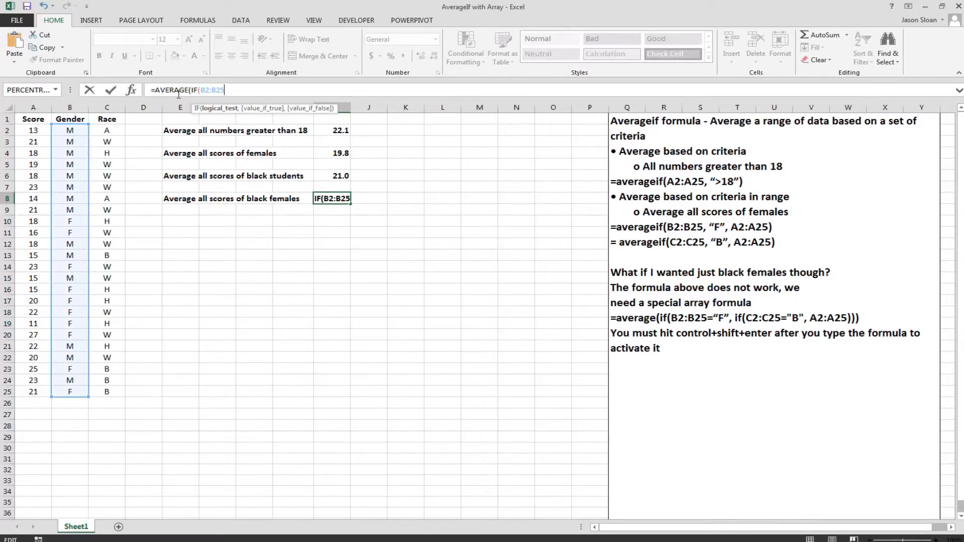
pyautogui.write('="F"')
pyautogui.write(', ')
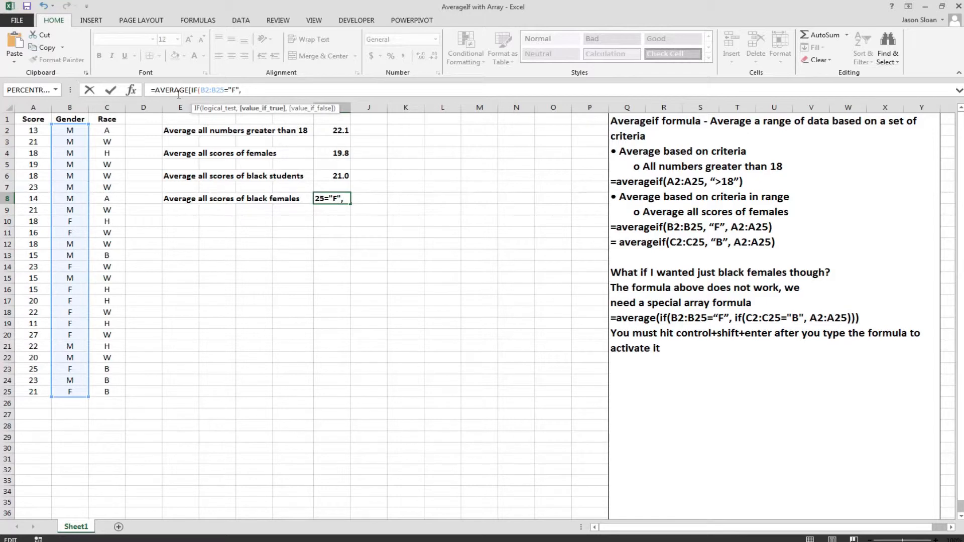
pyautogui.write('IF(')
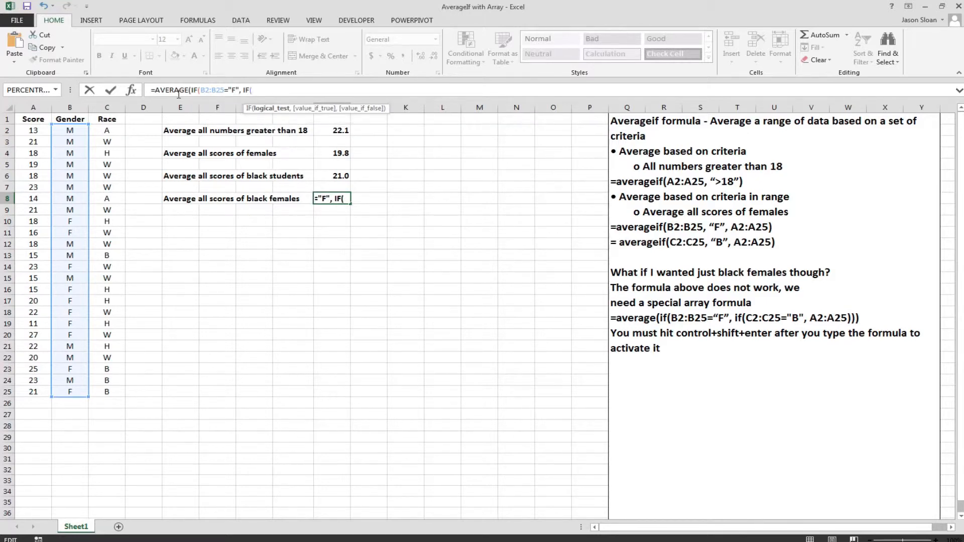
pyautogui.write('C2:C2')
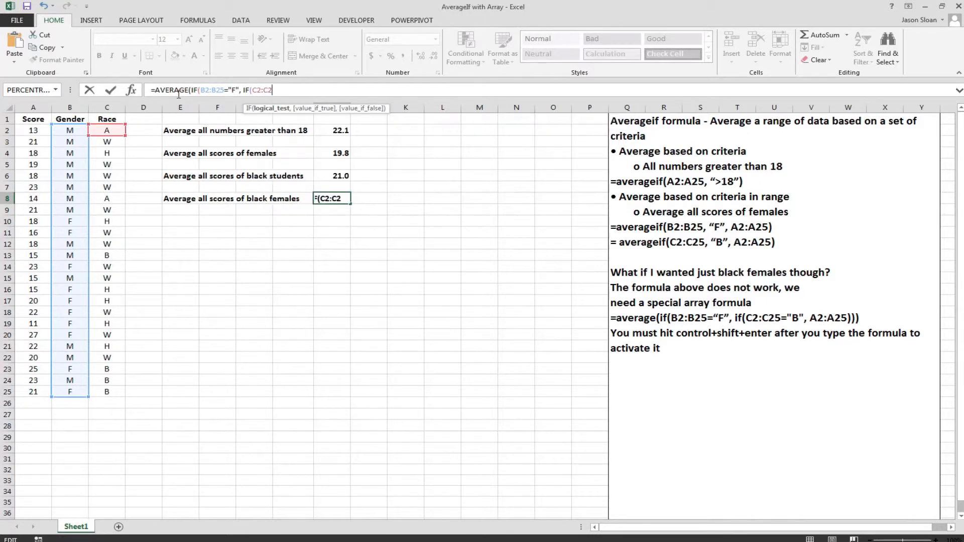
pyautogui.write('5')
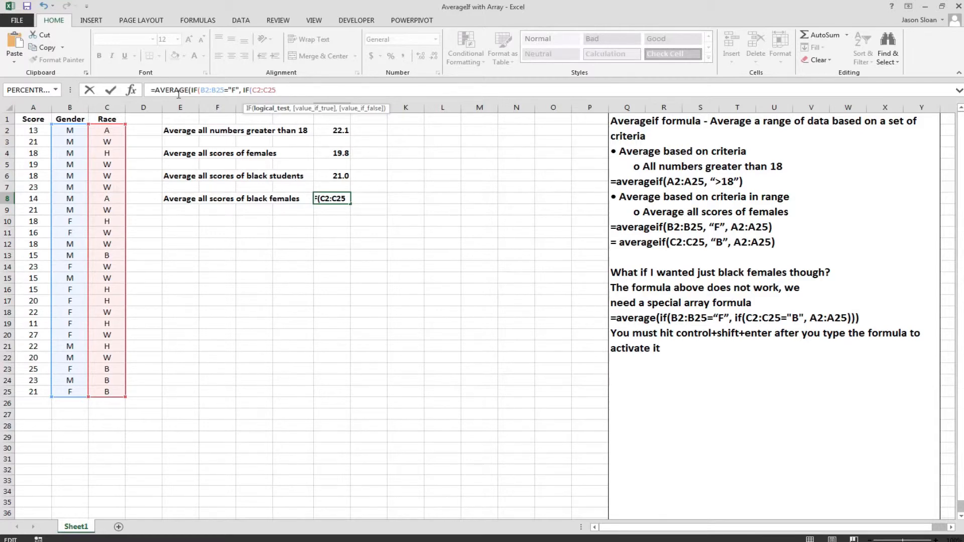
pyautogui.write('="B"')
pyautogui.write(',')
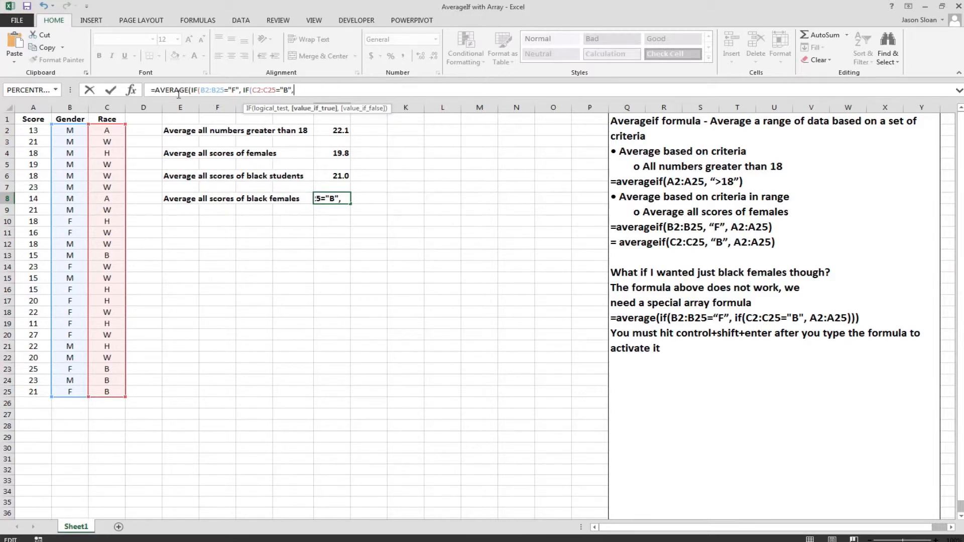
pyautogui.write('A2:A')
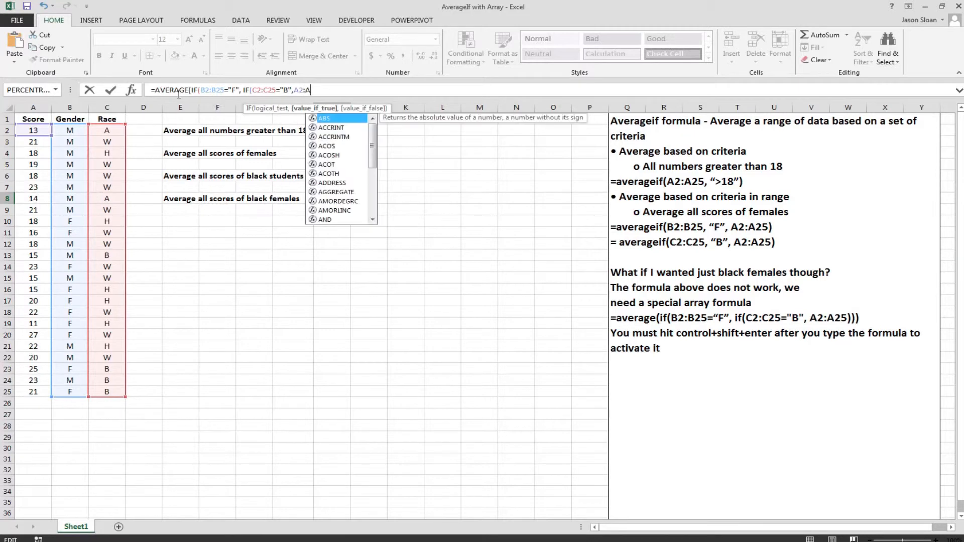
pyautogui.write('25)))')
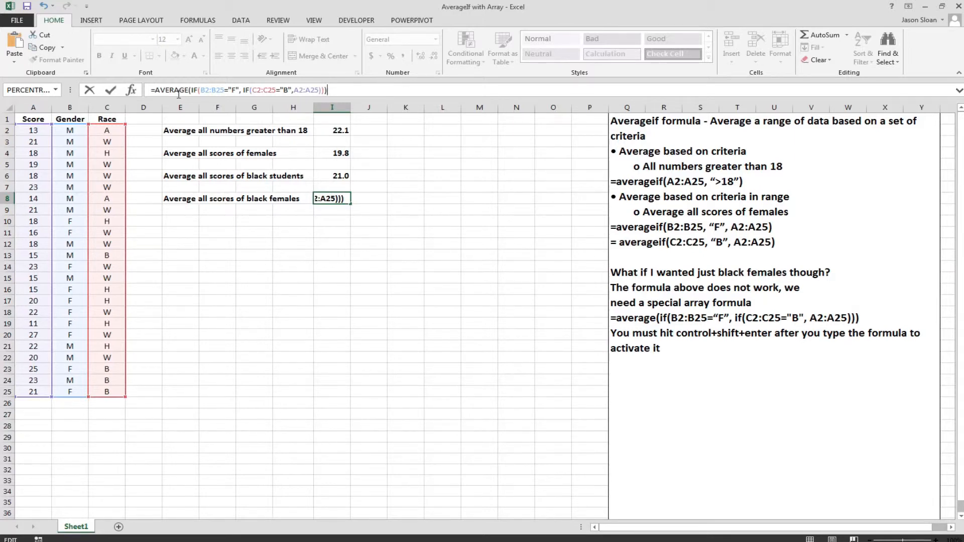
pyautogui.hotkey('ctrl', 'shift', 'Return')
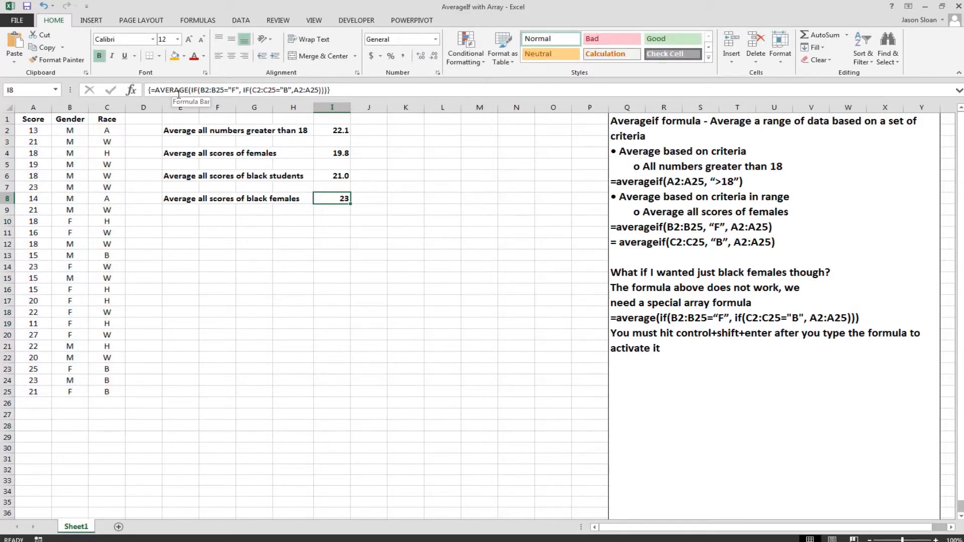
# Review the formulas behind the four conditional averages in cells I2, I4, I6 and I8
pyautogui.click(346, 231)
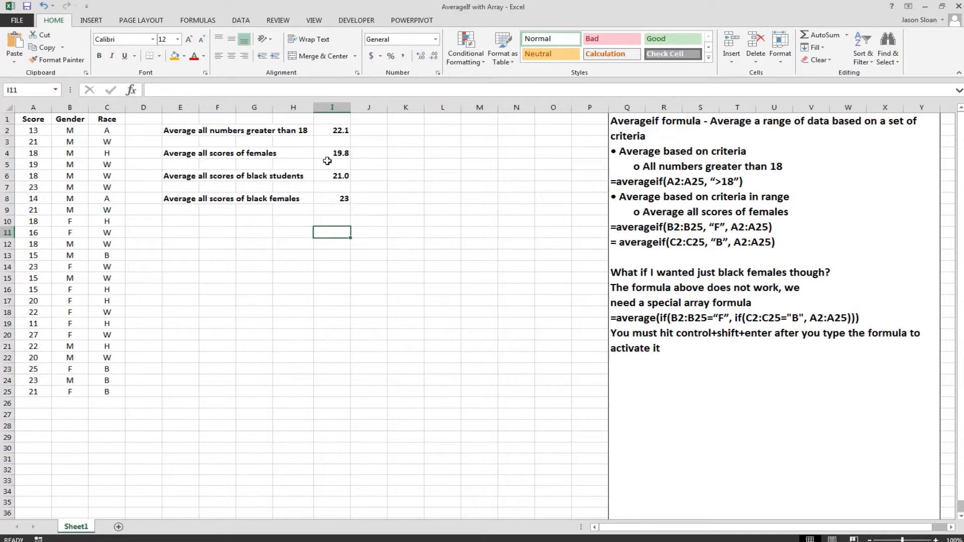
pyautogui.click(326, 131)
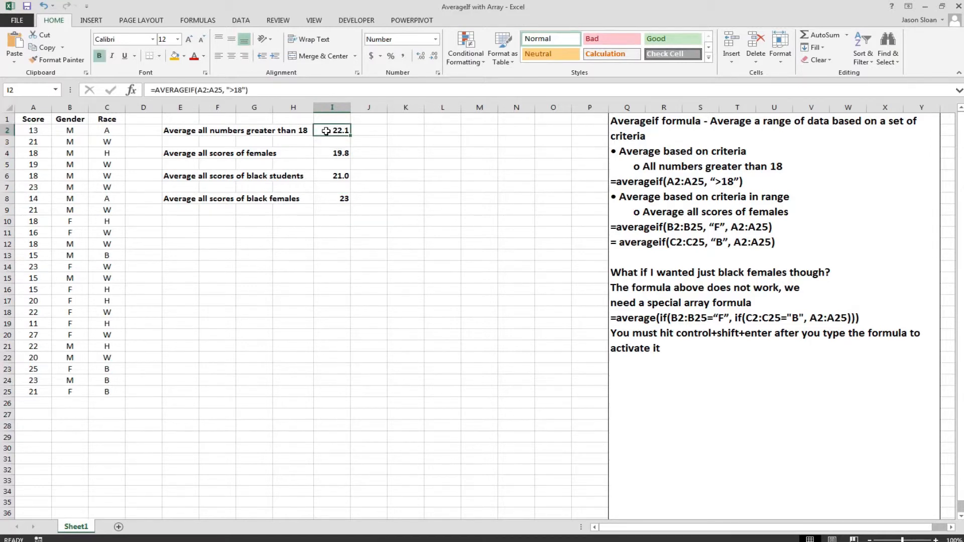
pyautogui.click(325, 152)
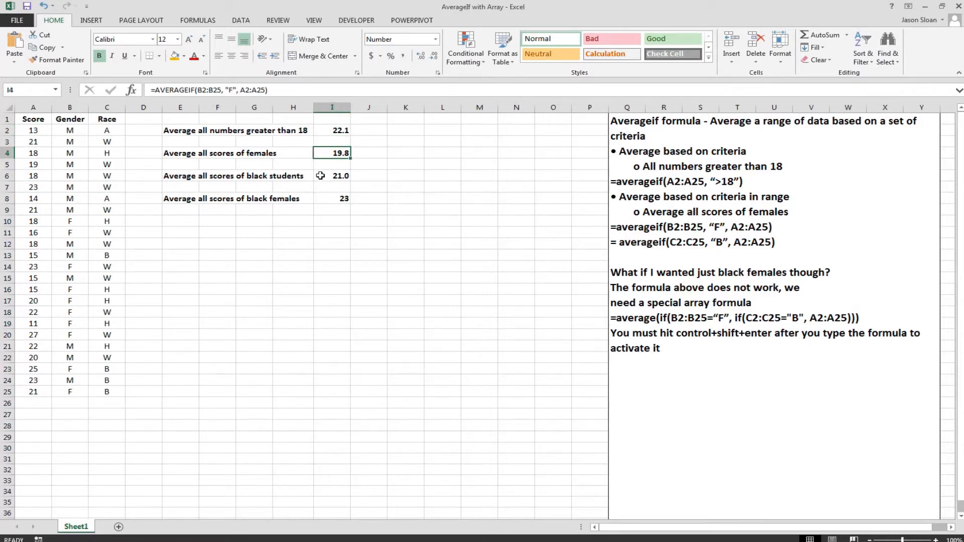
pyautogui.click(320, 176)
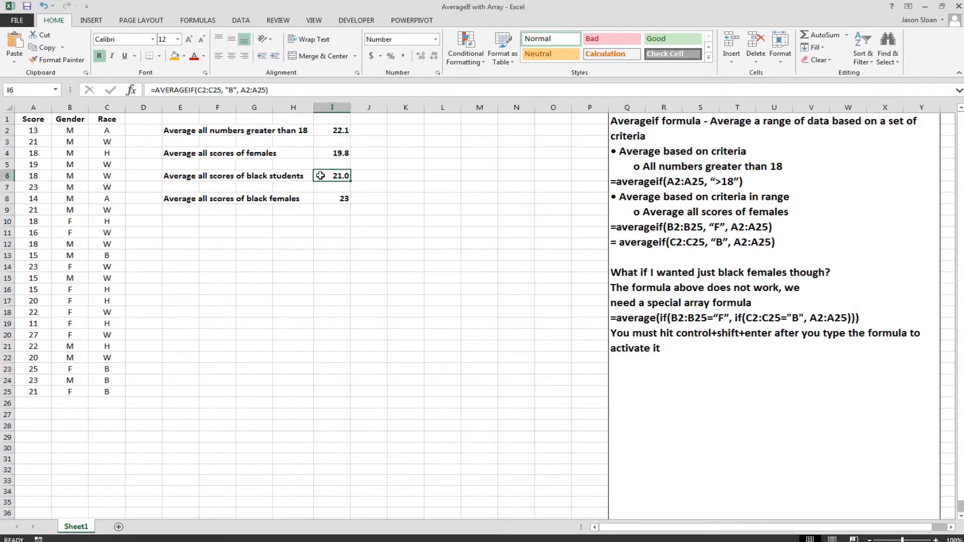
pyautogui.click(330, 200)
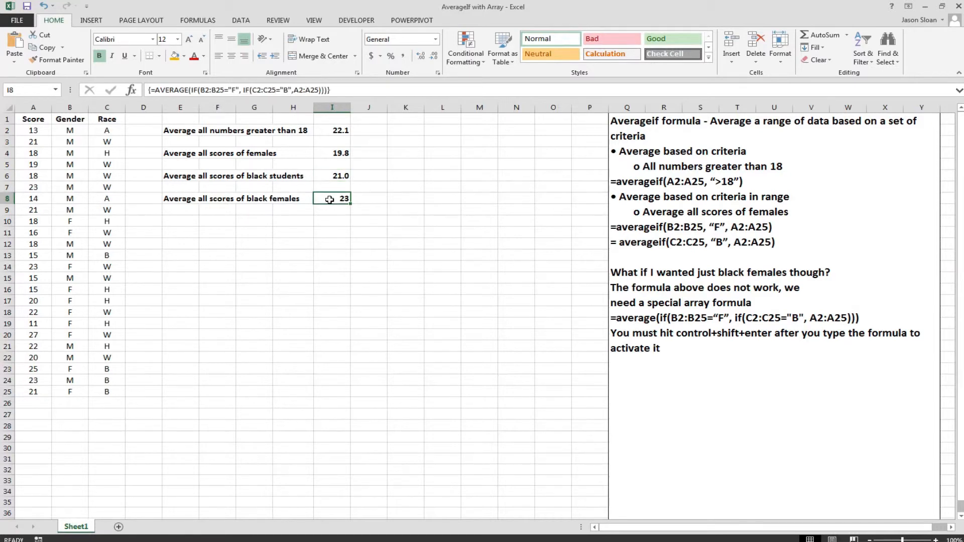